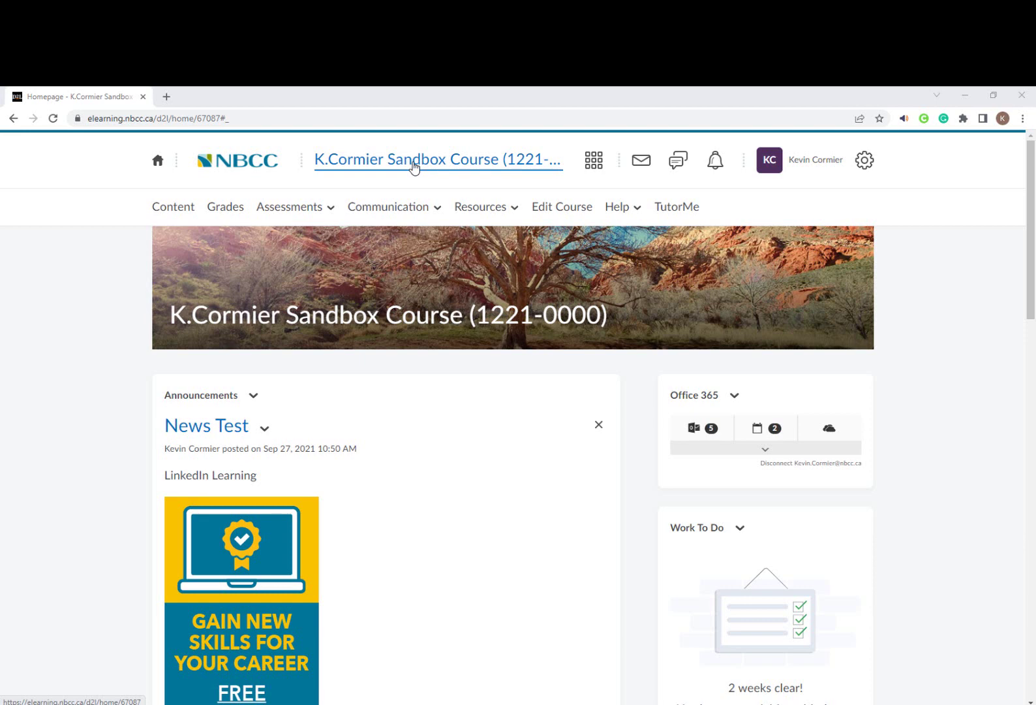
# - Open the course Grades page and scroll the table right to the Final Grades columns
pyautogui.click(227, 207)
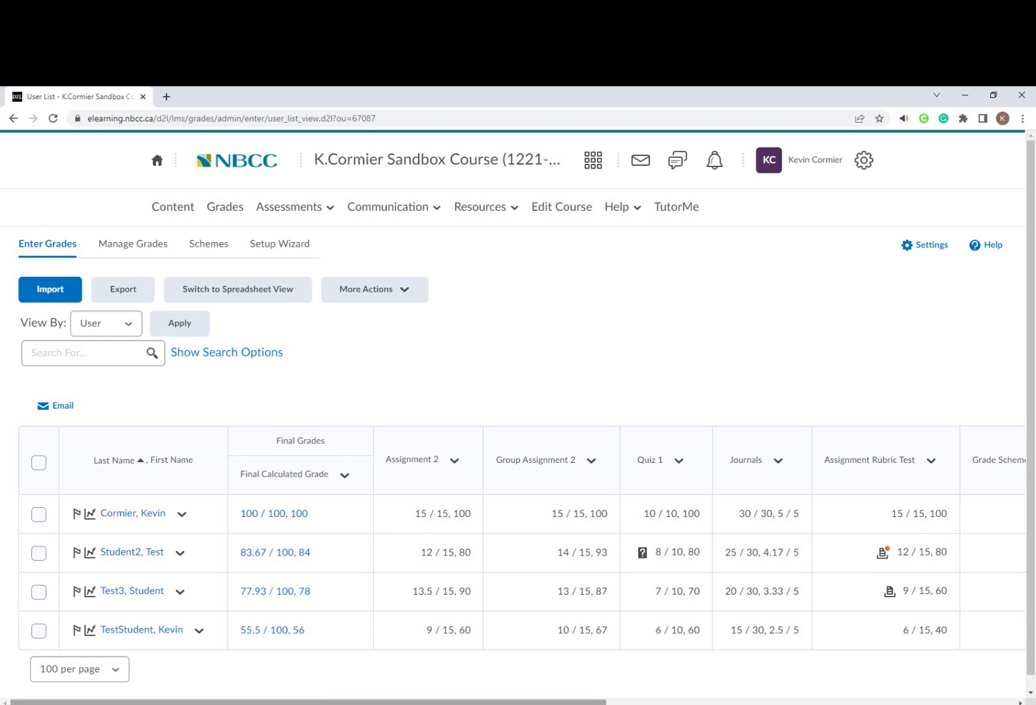
pyautogui.moveTo(414, 702); pyautogui.dragTo(824, 683)
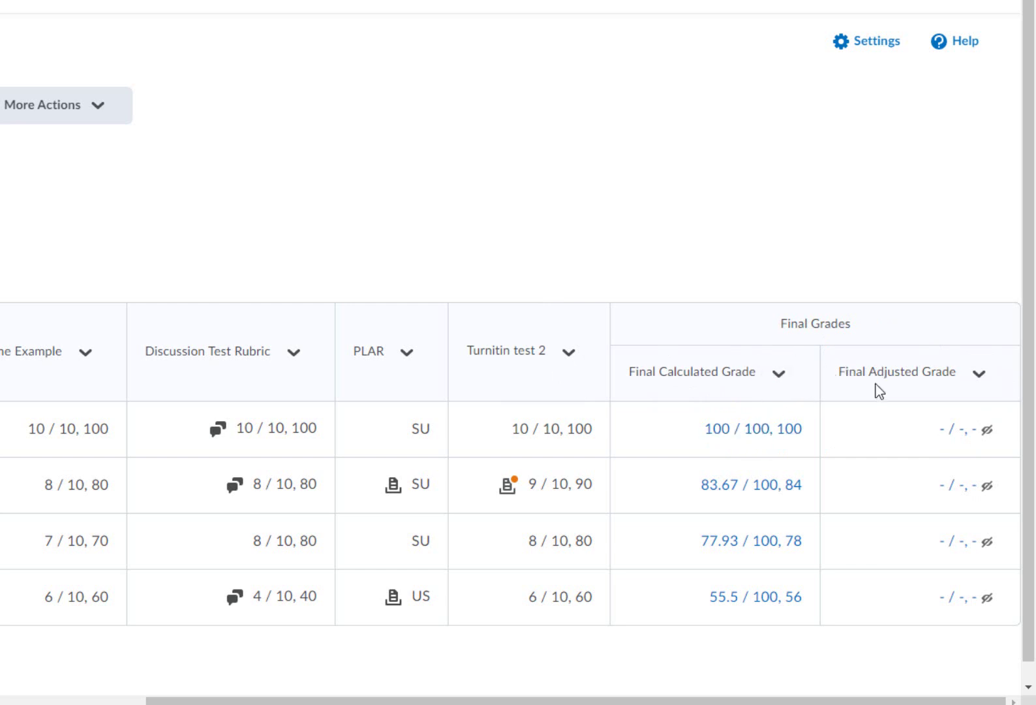
# - Choose Enter Grades from the Final Adjusted Grade column menu and scroll down to the student table
pyautogui.click(977, 378)
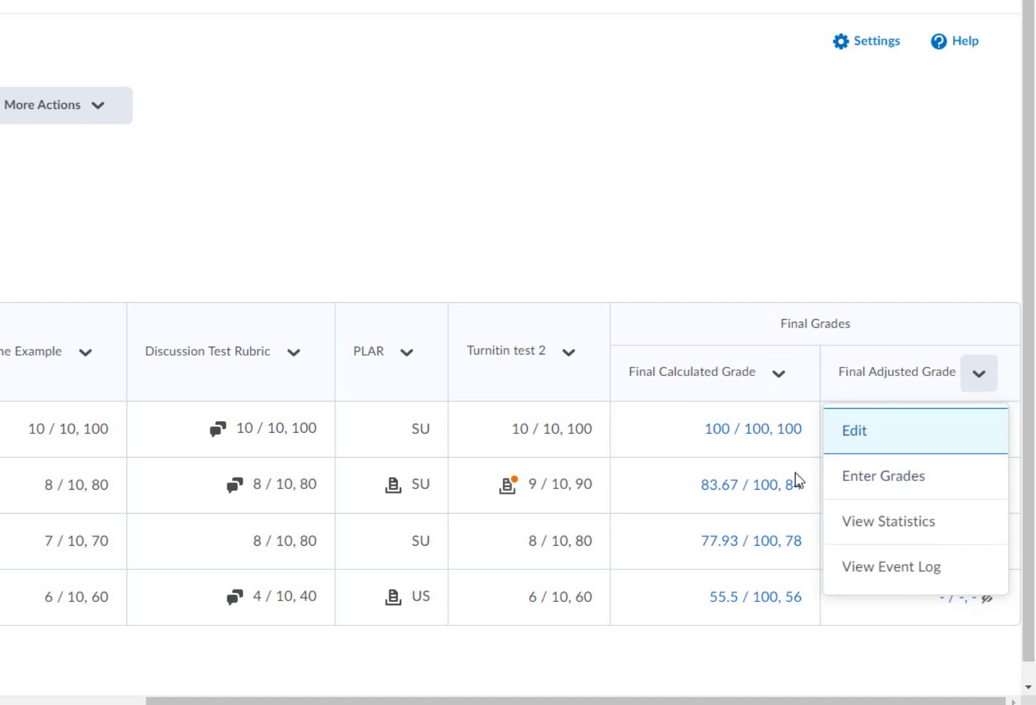
pyautogui.click(881, 480)
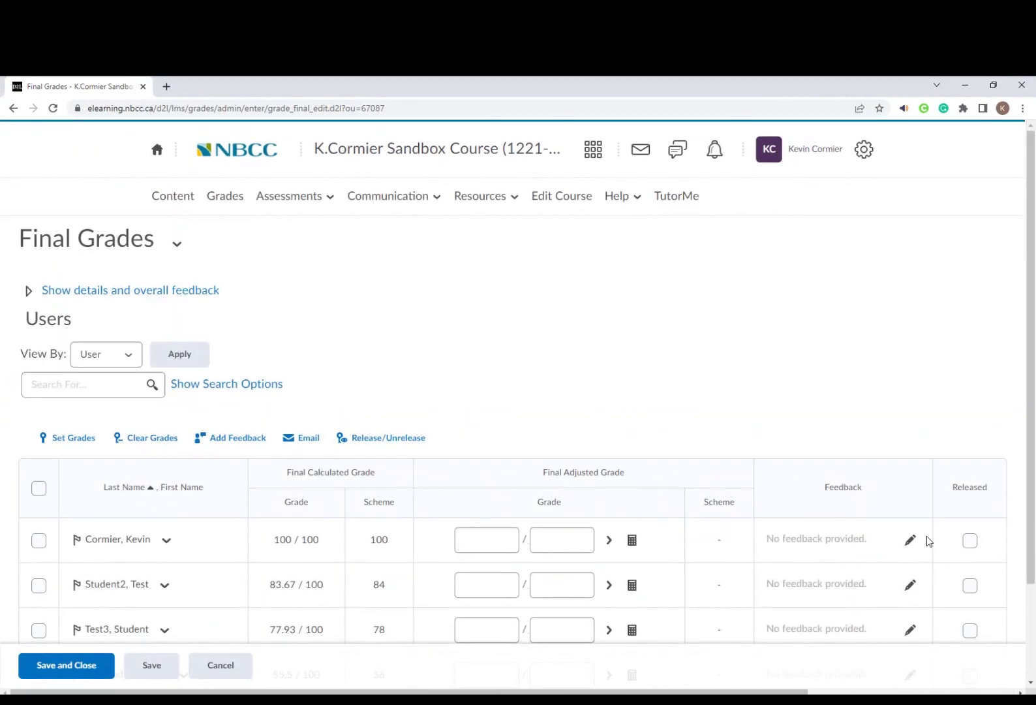
pyautogui.scroll(-2, 927, 536)
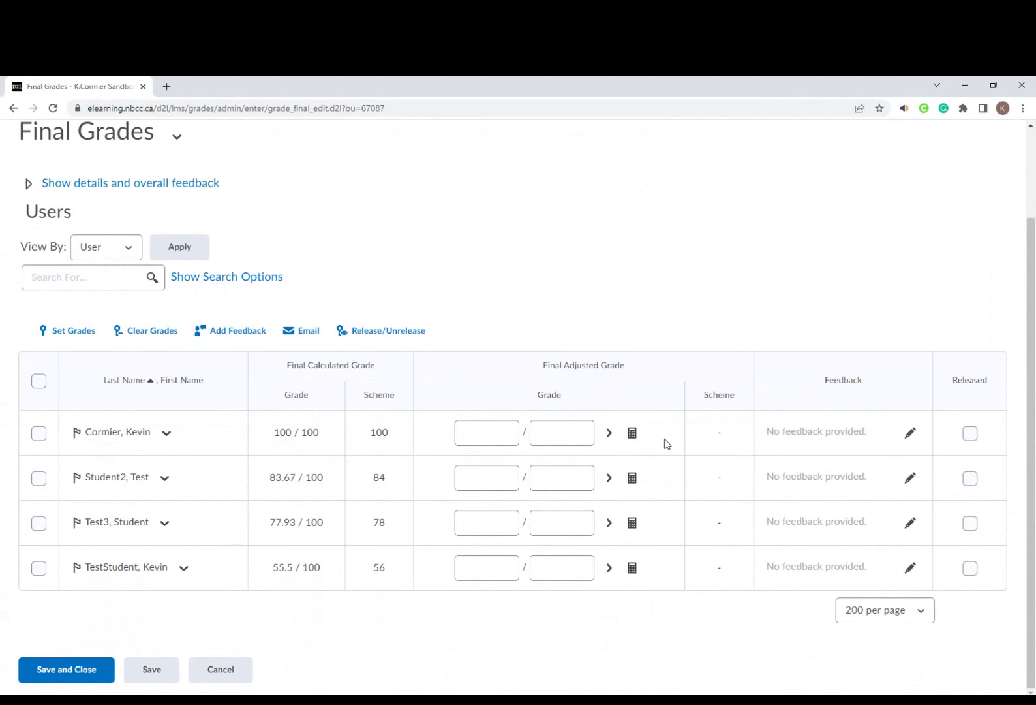
pyautogui.moveTo(279, 371); pyautogui.dragTo(421, 365)
pyautogui.click(489, 370)
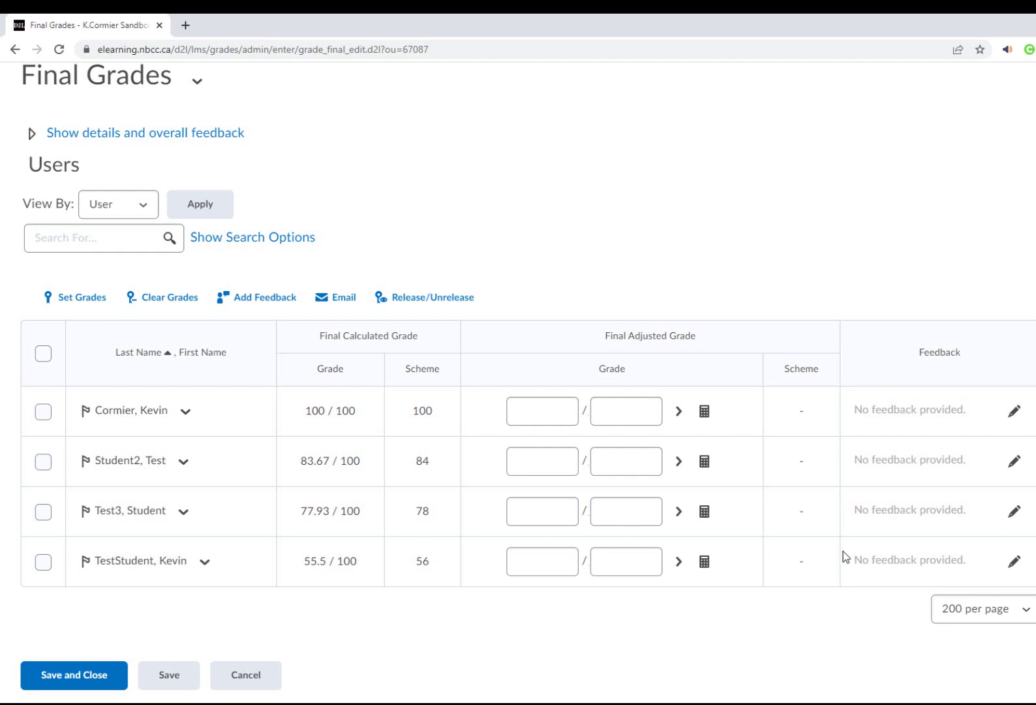
# - Keep 200 students per page, select all students, and open the Final Grades bulk-action menu
pyautogui.click(967, 616)
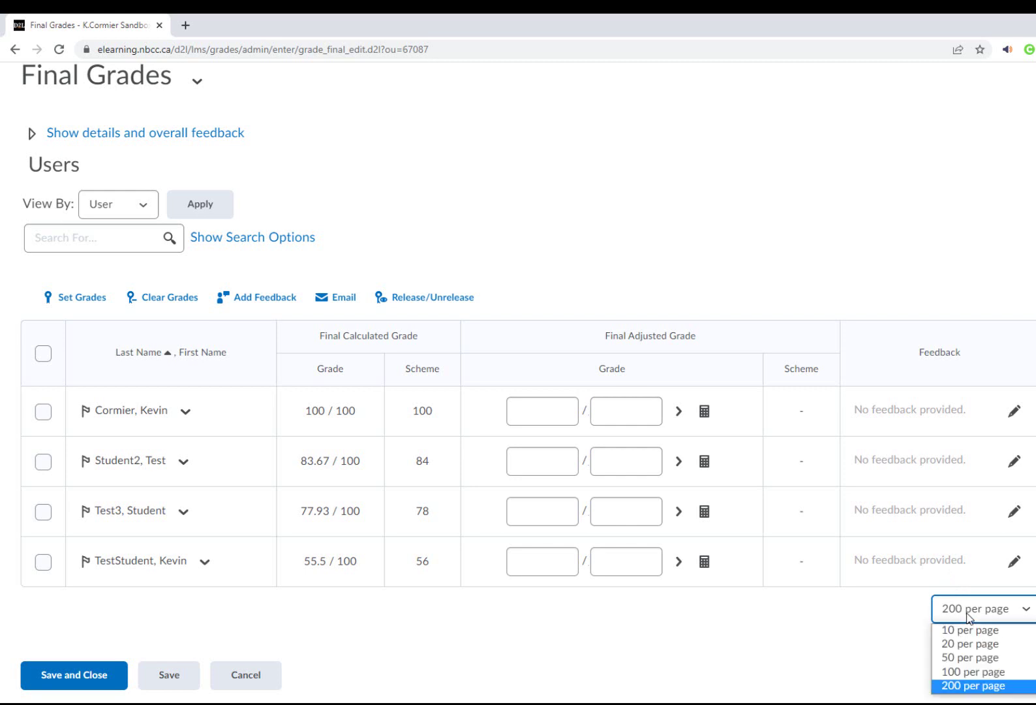
pyautogui.click(958, 685)
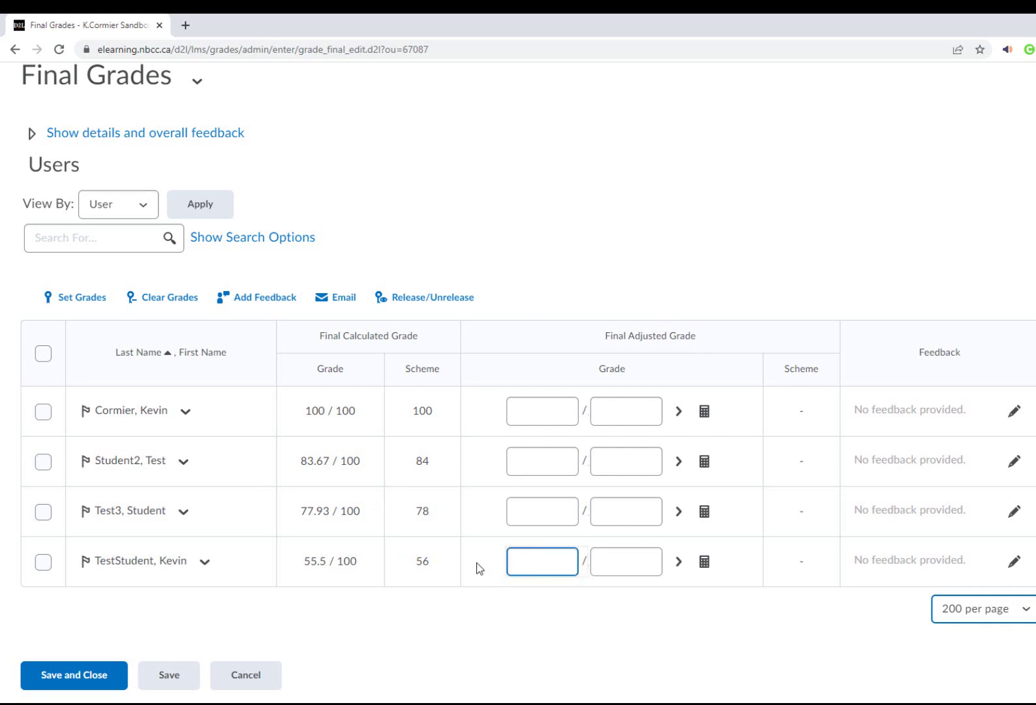
pyautogui.click(40, 355)
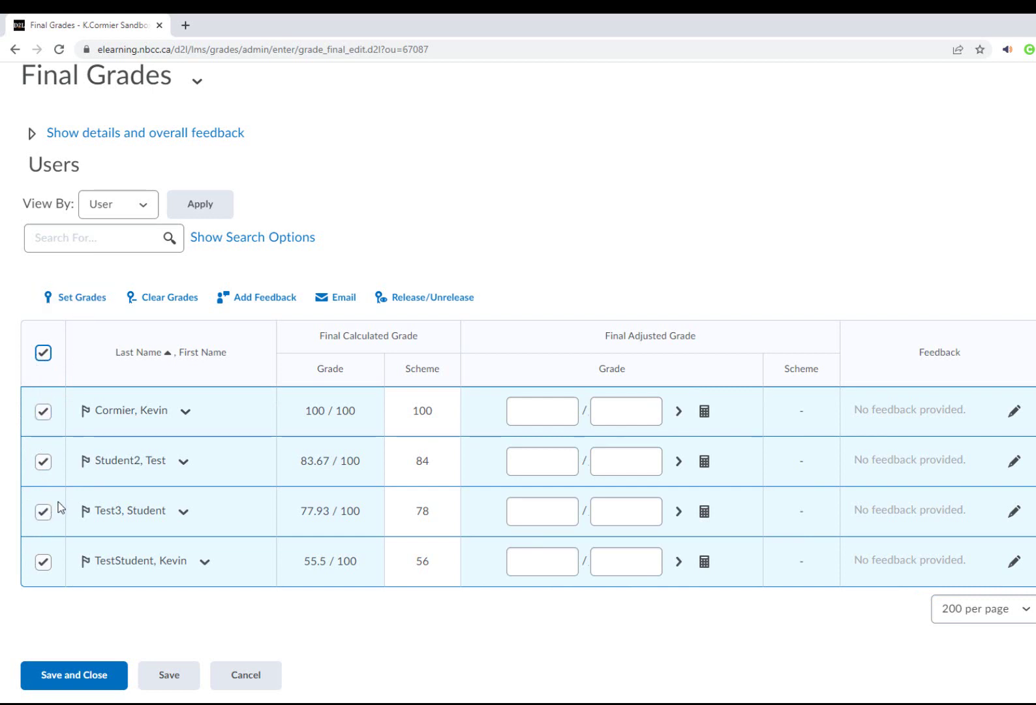
pyautogui.scroll(1, 52, 507)
pyautogui.click(199, 150)
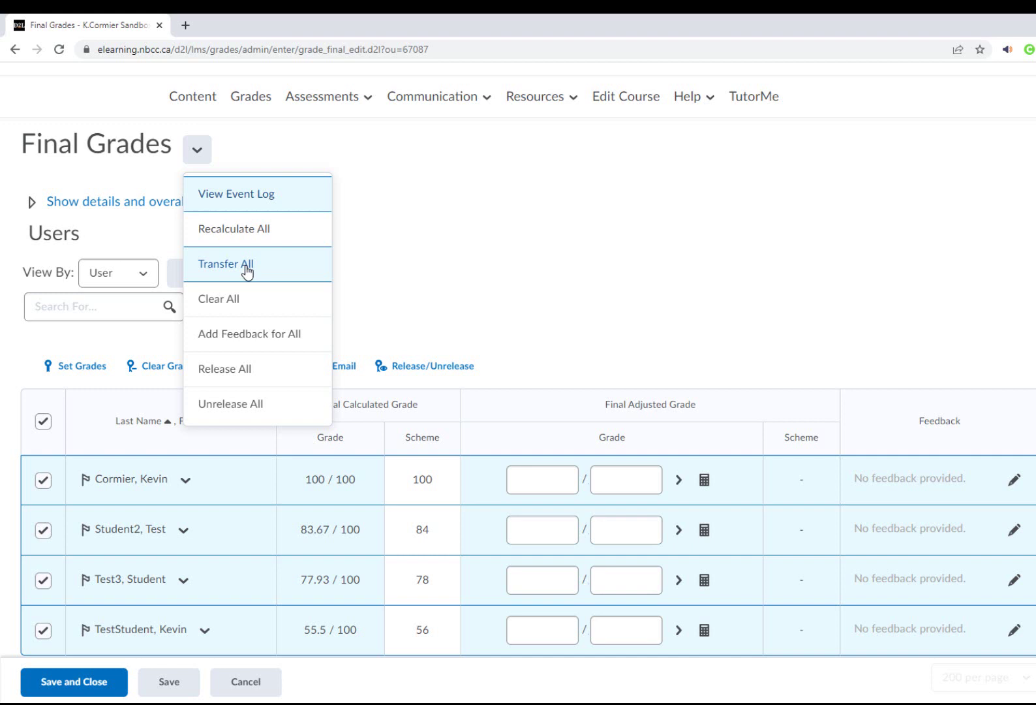
# - Transfer All calculated grades into the adjusted grades and confirm with Yes
pyautogui.click(247, 271)
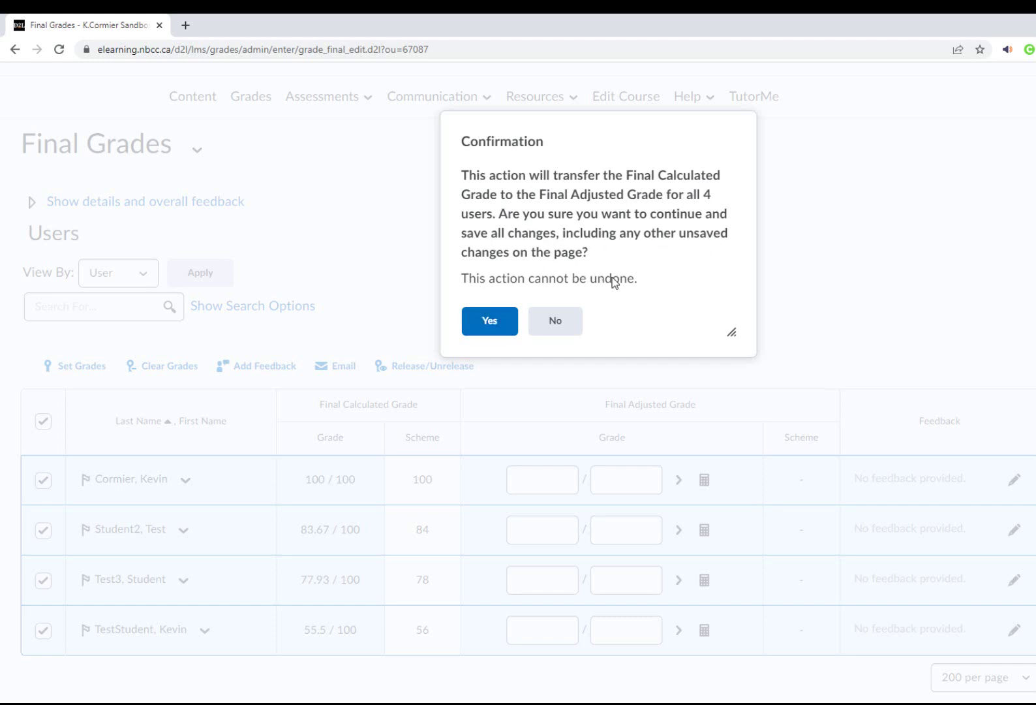
pyautogui.click(483, 320)
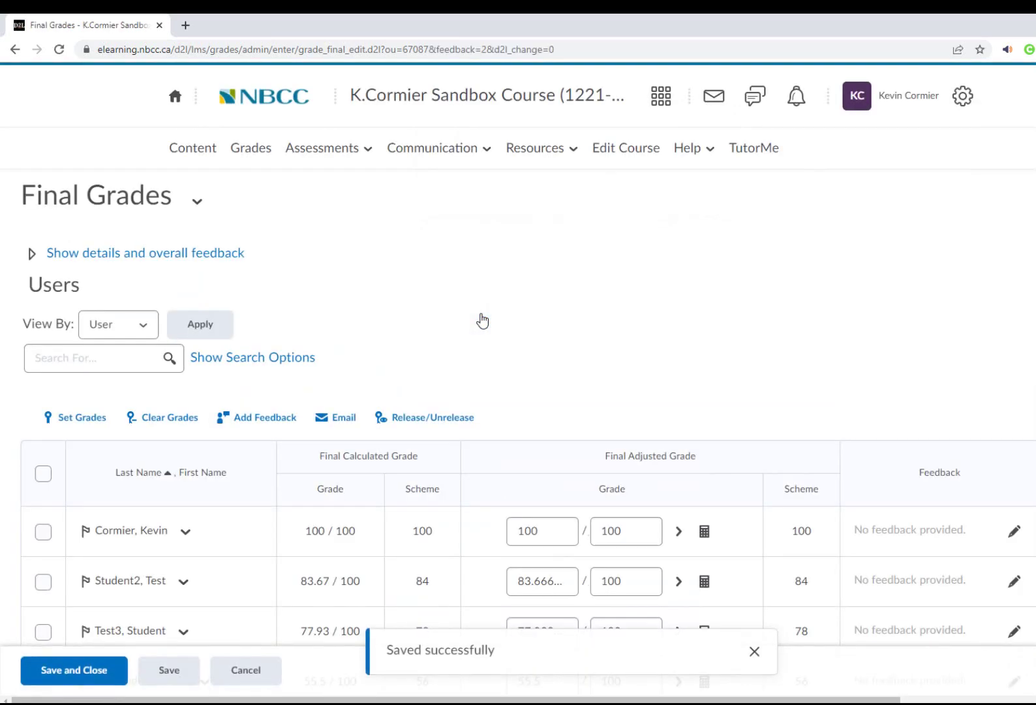
# - Round the second student's adjusted grade from 83.666 to 84 and the third's from 77.933 to 78
pyautogui.scroll(-1, 541, 342)
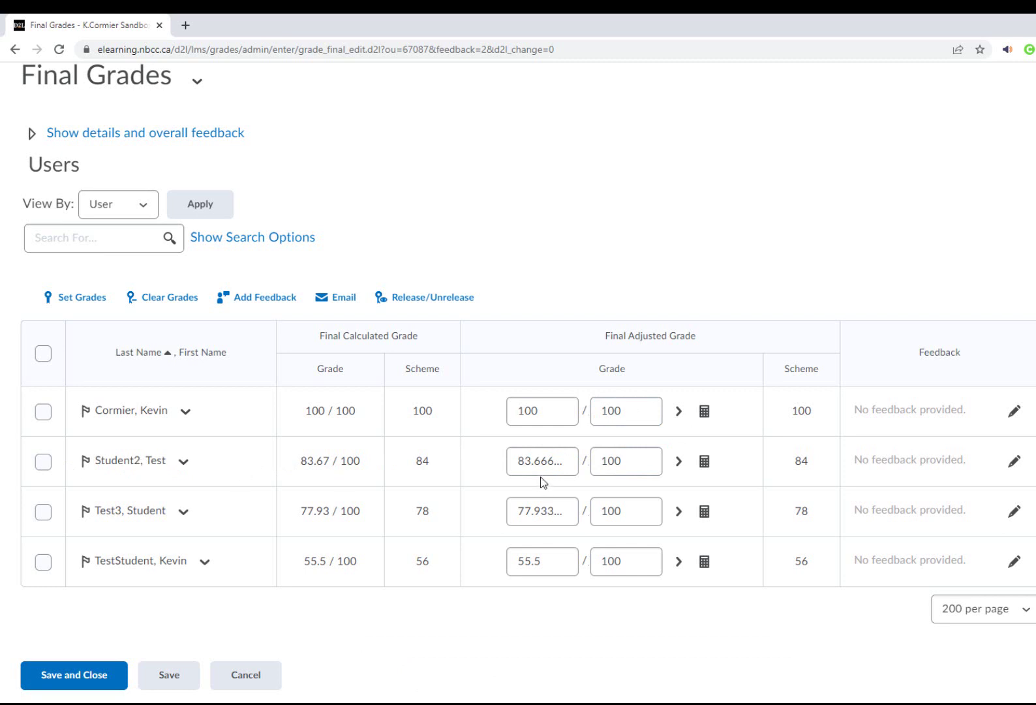
pyautogui.moveTo(514, 460); pyautogui.dragTo(588, 472)
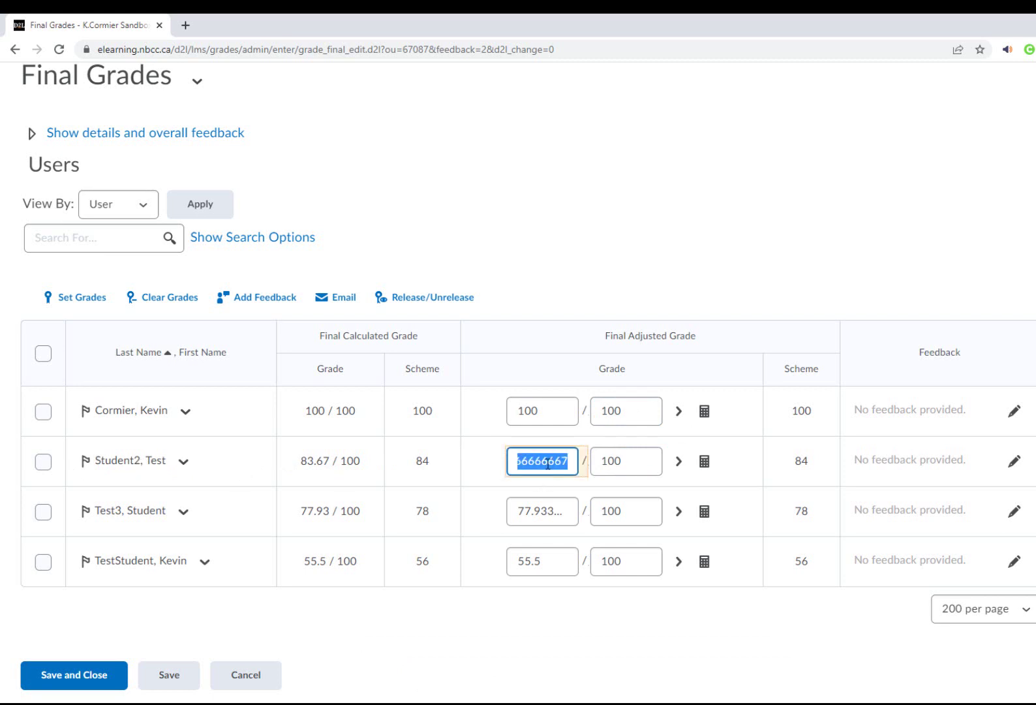
pyautogui.click(734, 458)
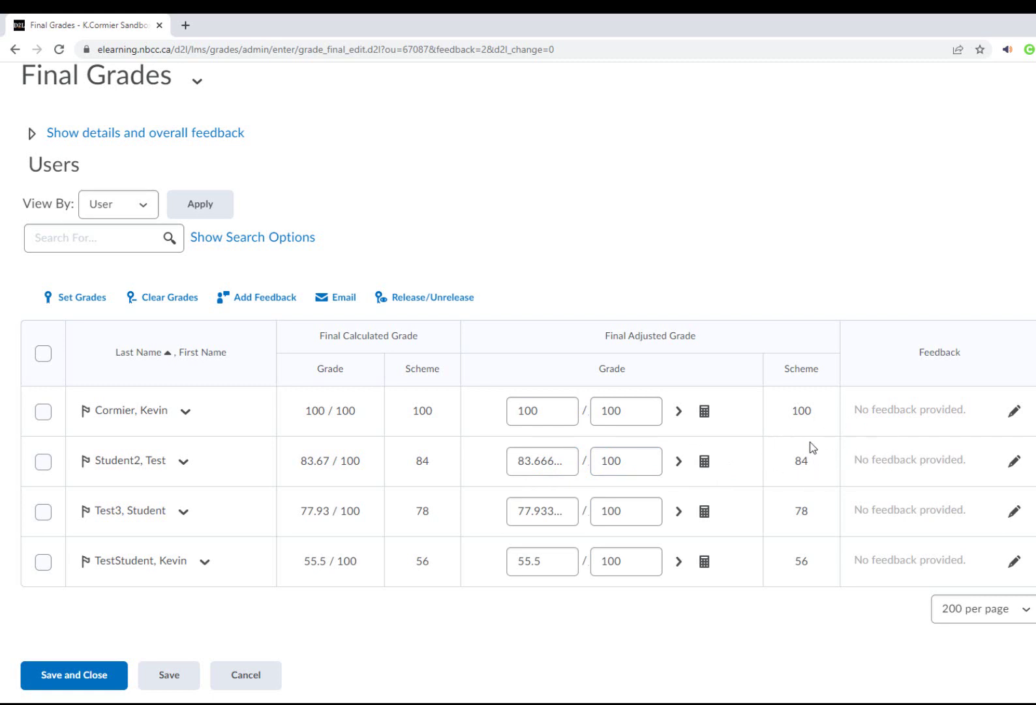
pyautogui.moveTo(523, 460); pyautogui.dragTo(589, 465)
pyautogui.write('84')
pyautogui.click(529, 508)
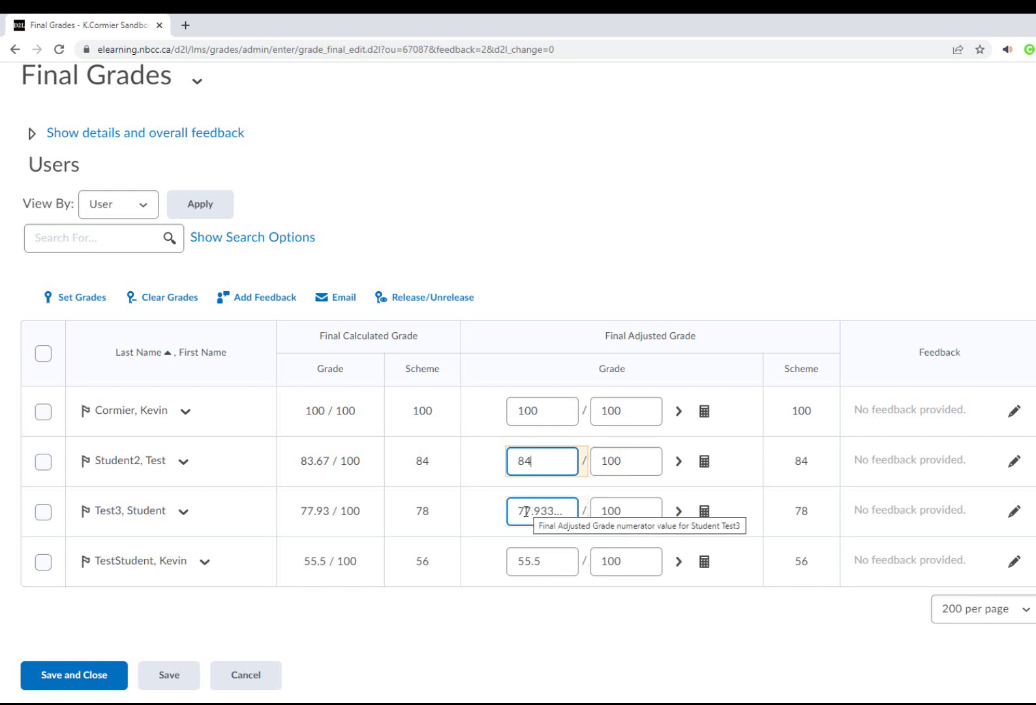
pyautogui.moveTo(529, 508); pyautogui.dragTo(625, 516)
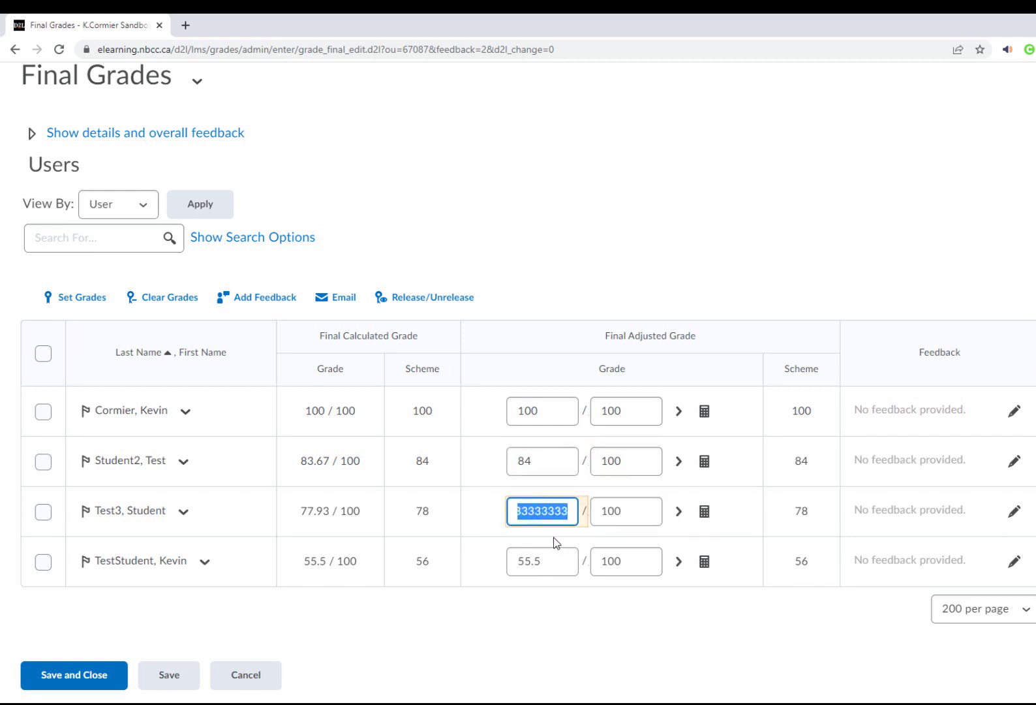
pyautogui.write('78')
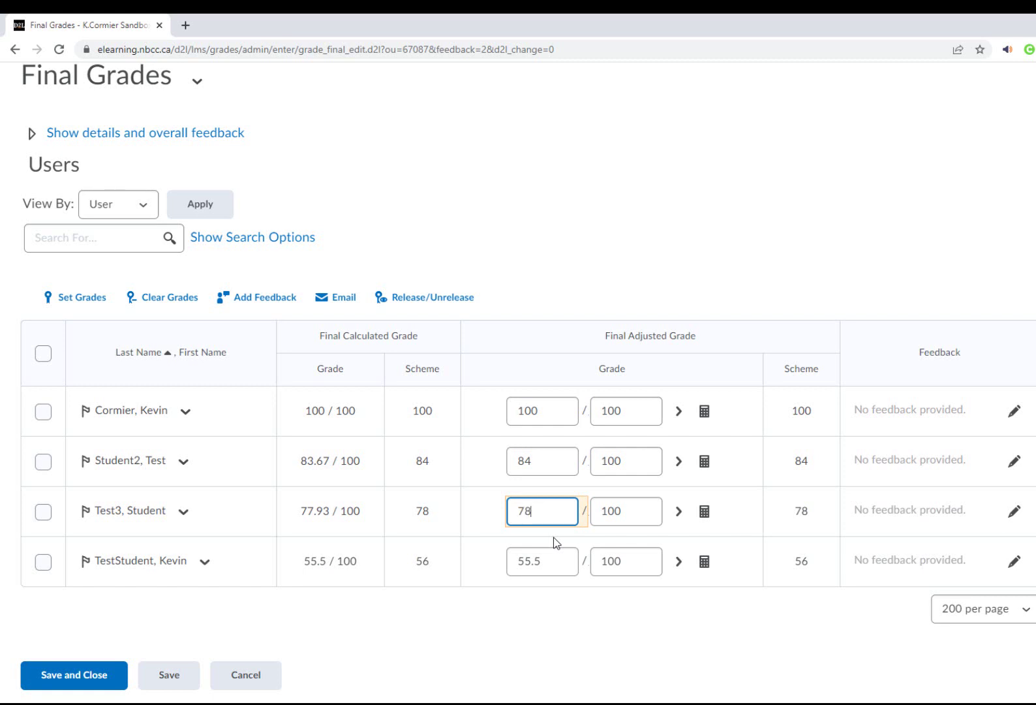
# - Replace the last student's adjusted grade of 55.5 with 1
pyautogui.click(561, 557)
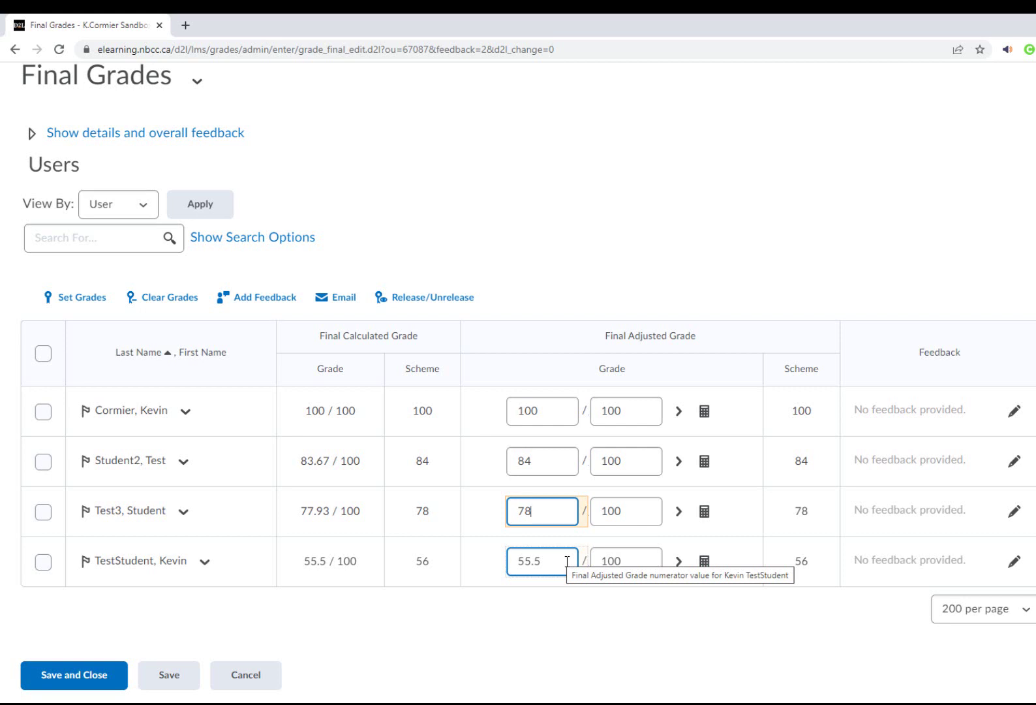
pyautogui.moveTo(560, 562); pyautogui.dragTo(508, 568)
pyautogui.write('1')
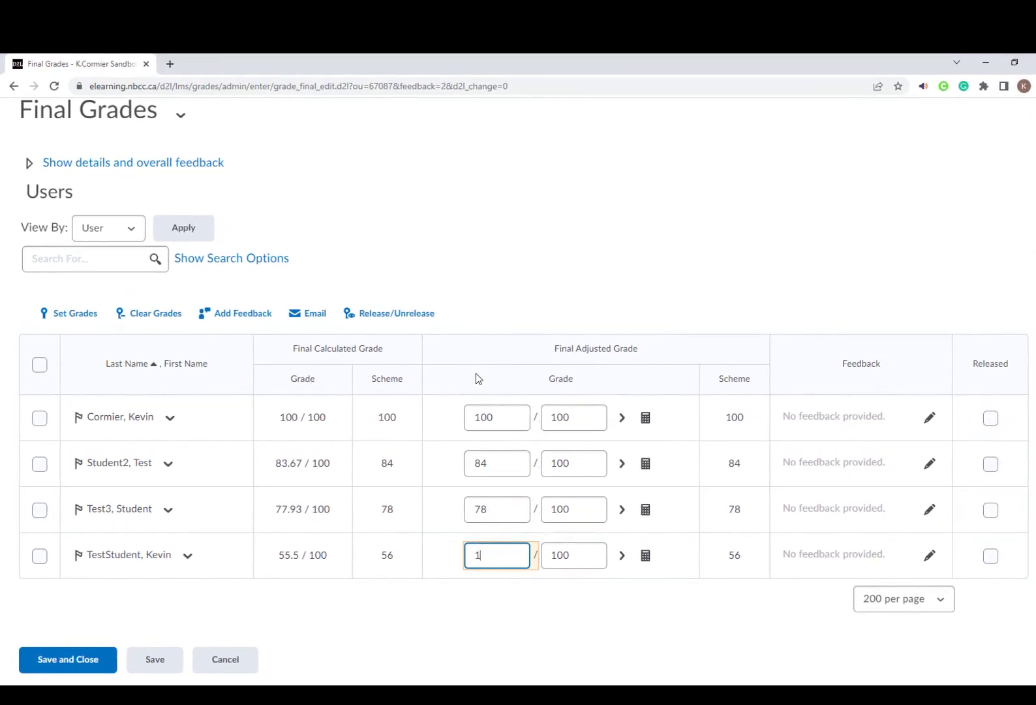
# - Select all four students, release their final adjusted grades, and confirm Save and Close
pyautogui.moveTo(1013, 364); pyautogui.dragTo(970, 369)
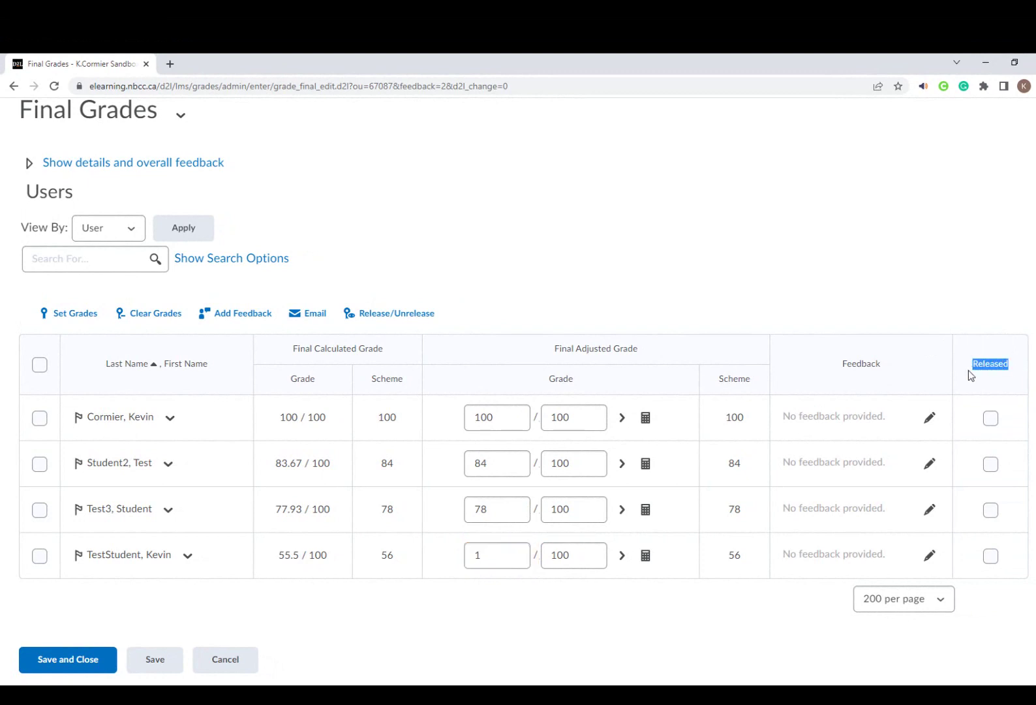
pyautogui.click(1019, 379)
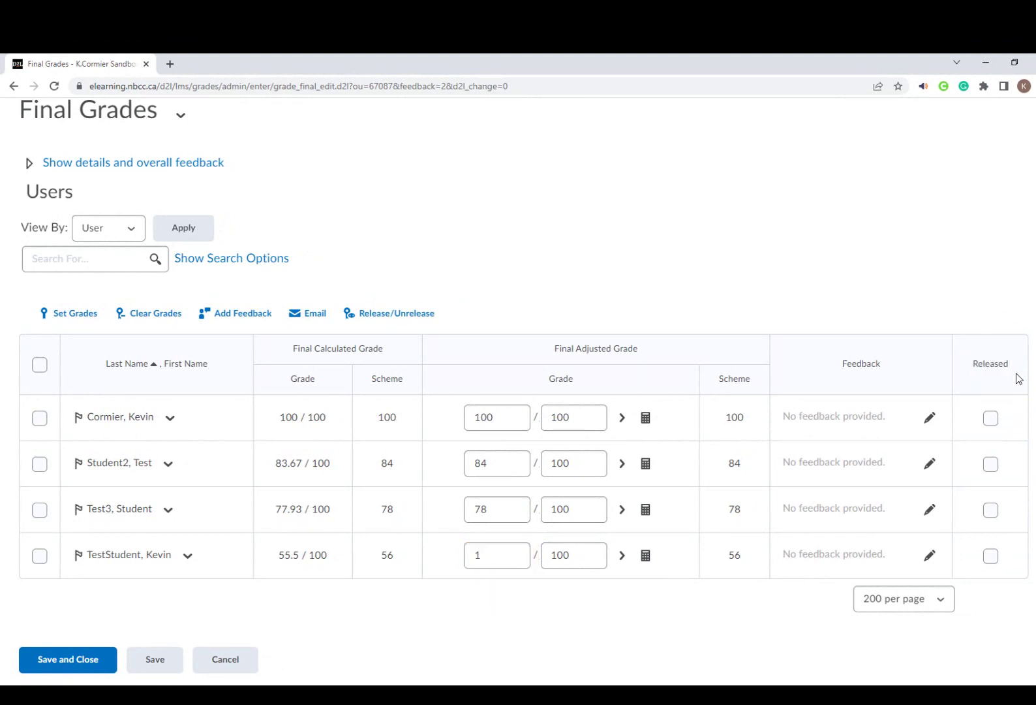
pyautogui.click(39, 366)
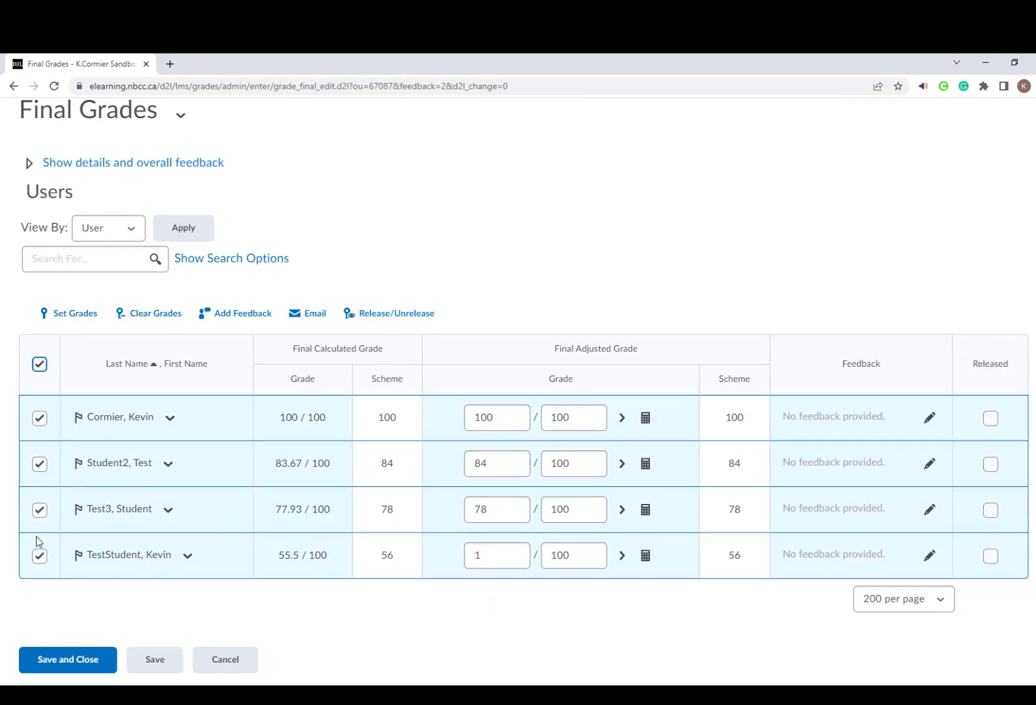
pyautogui.click(363, 323)
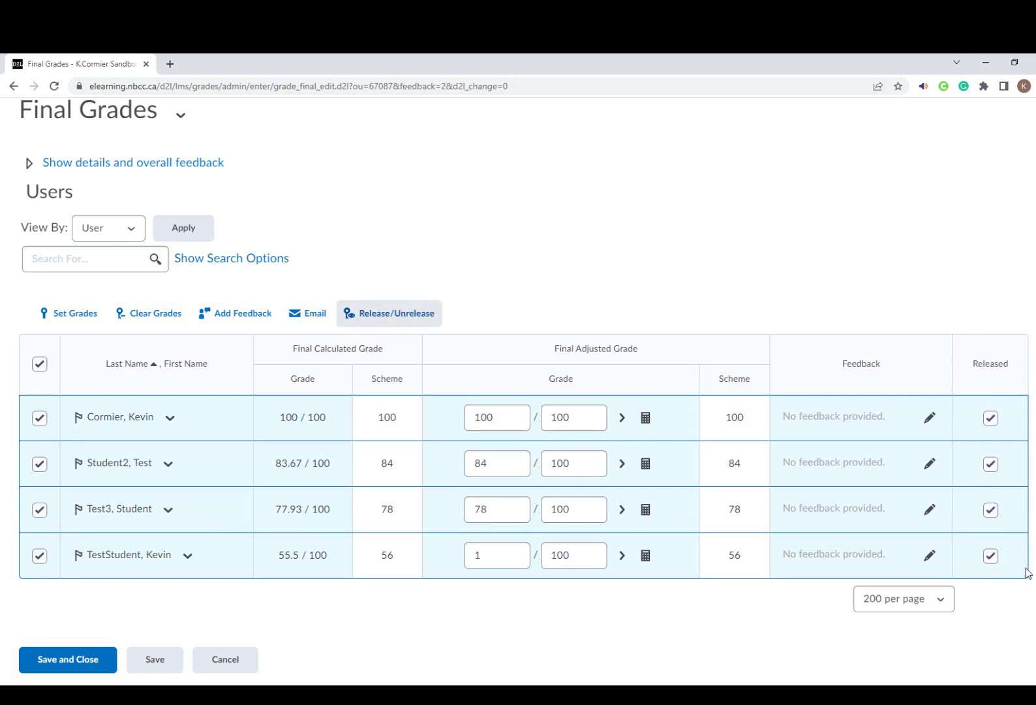
pyautogui.click(69, 659)
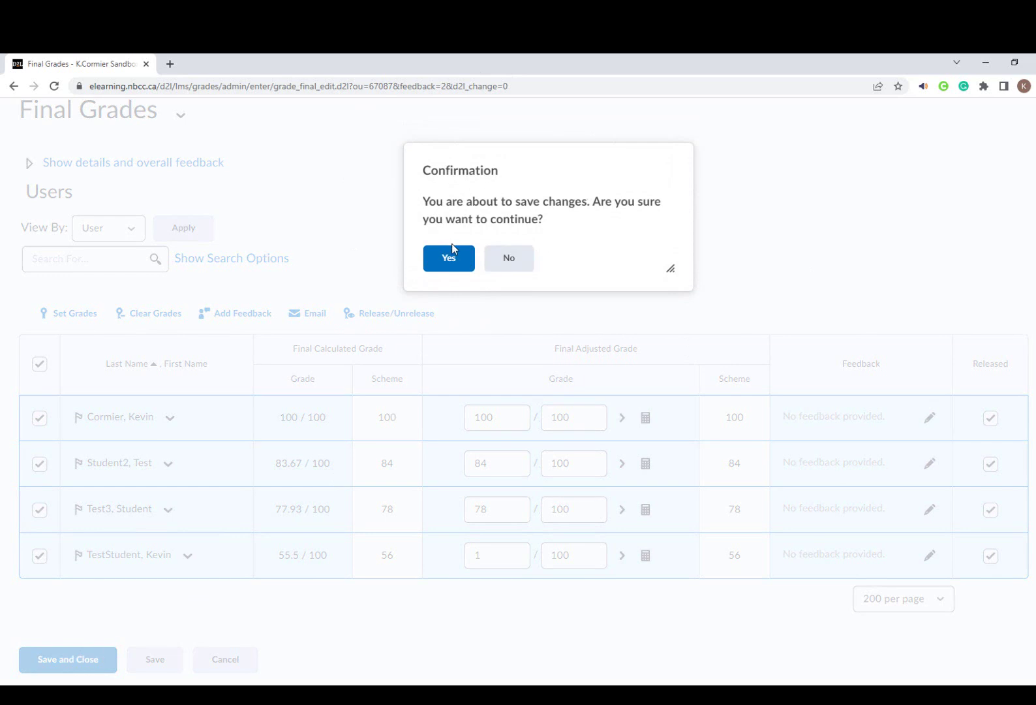
pyautogui.click(451, 260)
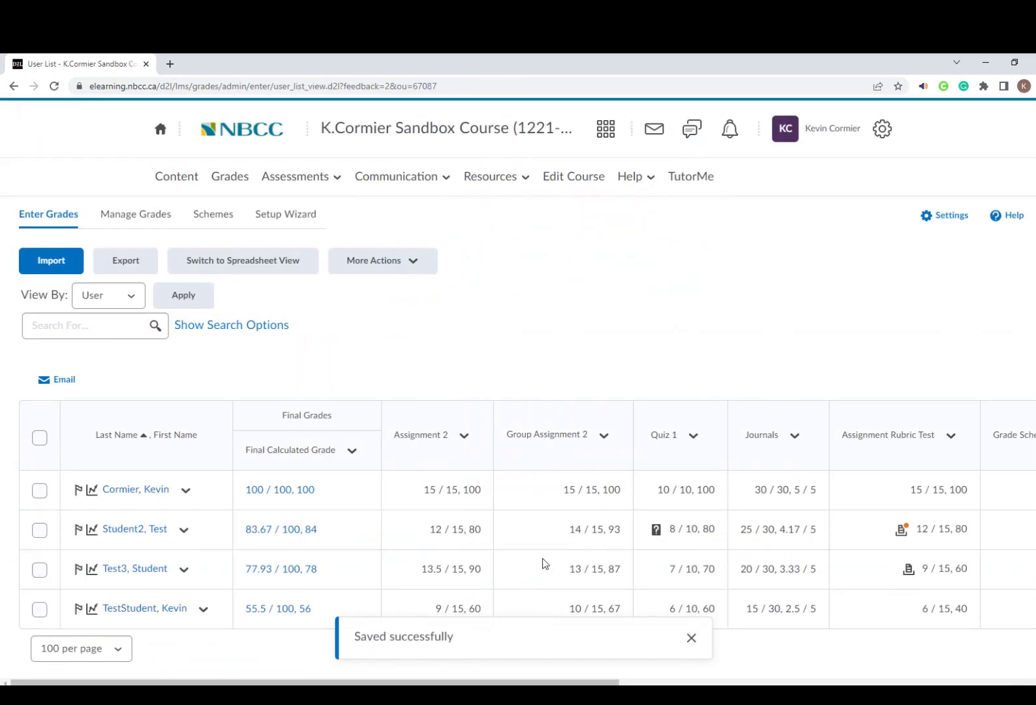
# - Scroll the gradebook right to check the saved adjusted grades 100, 84, 78 and 1
pyautogui.moveTo(539, 682); pyautogui.dragTo(957, 682)
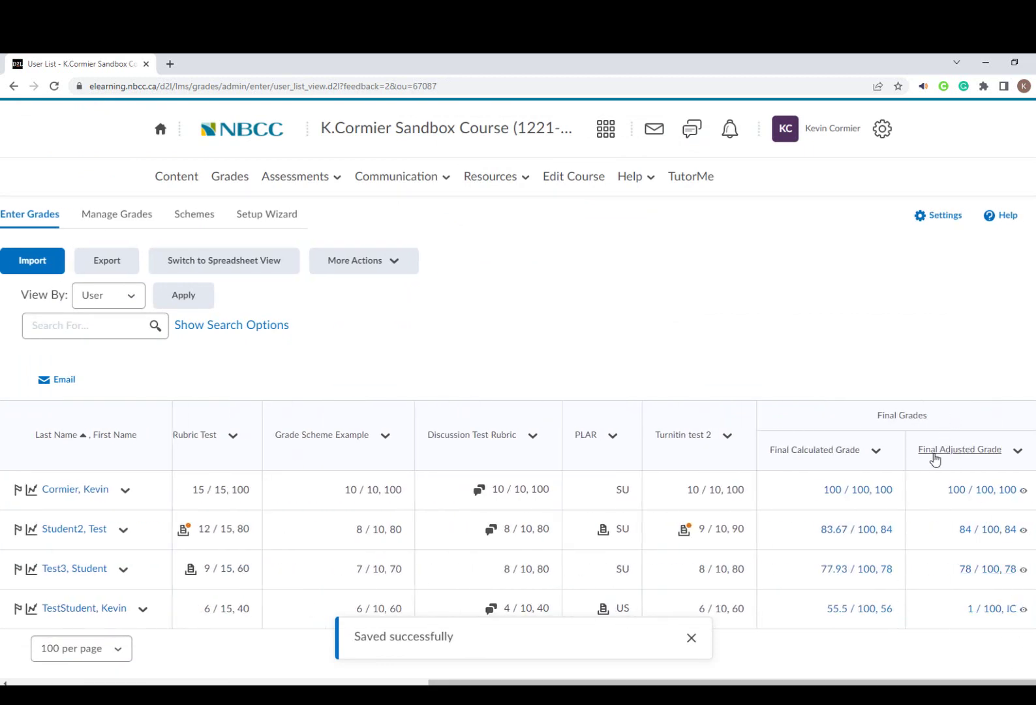